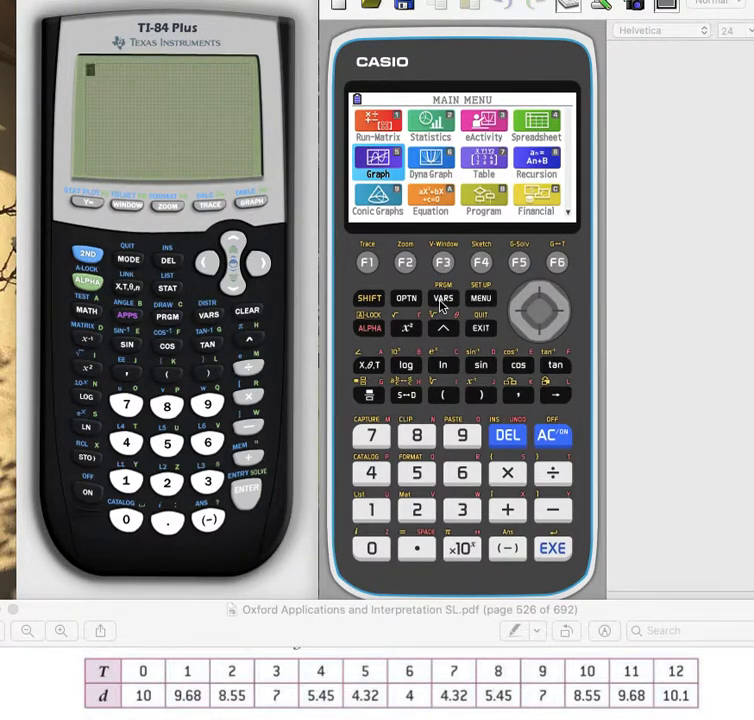
- Open the Statistics application on the Casio calculator
{"action": "left_click", "coordinate": [534, 296]}
{"action": "left_click", "coordinate": [534, 296]}
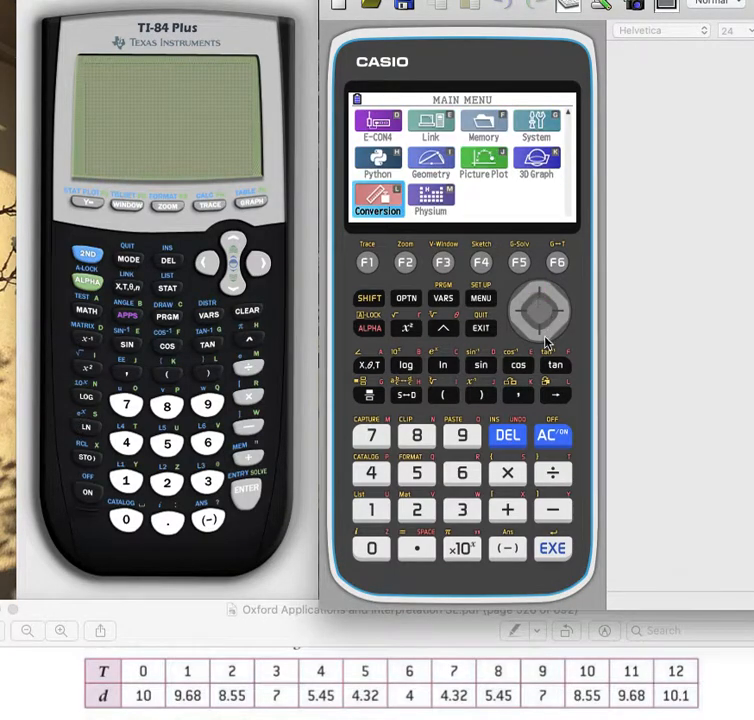
{"action": "left_click", "coordinate": [538, 340]}
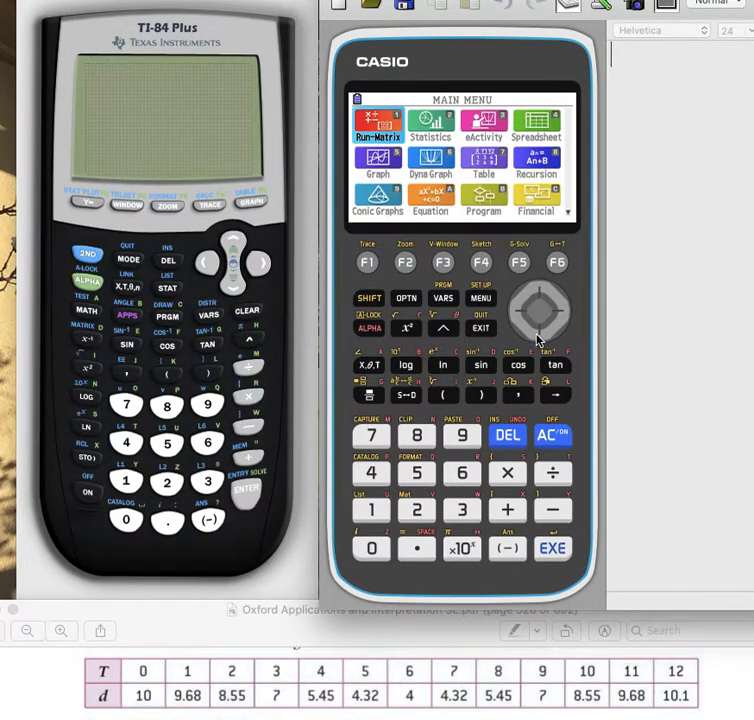
{"action": "left_click", "coordinate": [561, 306]}
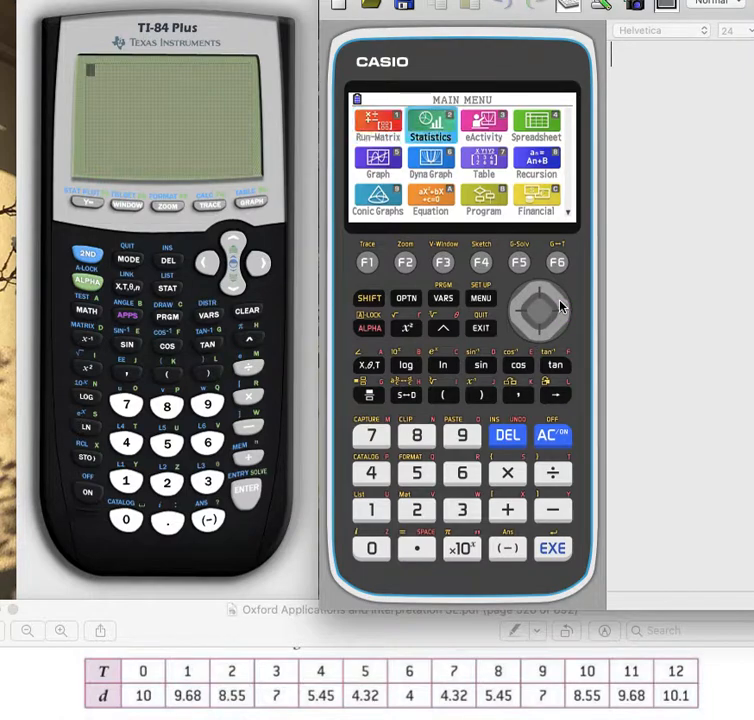
{"action": "left_click", "coordinate": [553, 555]}
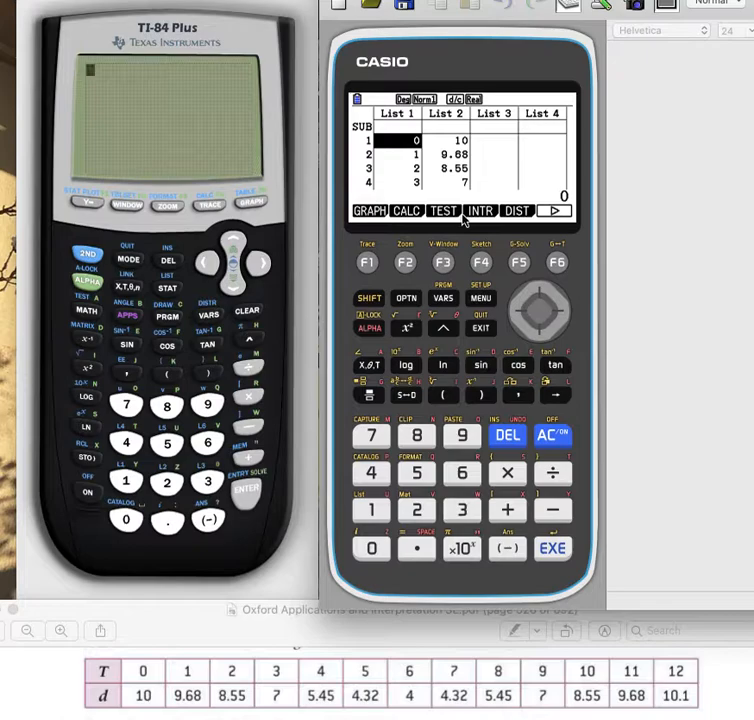
- Check the data entered in List 1 and List 2 on the Casio, and plot it as a scatter graph using GRAPH1
{"action": "left_click", "coordinate": [540, 331]}
{"action": "left_click", "coordinate": [540, 331]}
{"action": "left_click", "coordinate": [540, 331]}
{"action": "left_click", "coordinate": [540, 331]}
{"action": "left_click", "coordinate": [540, 331]}
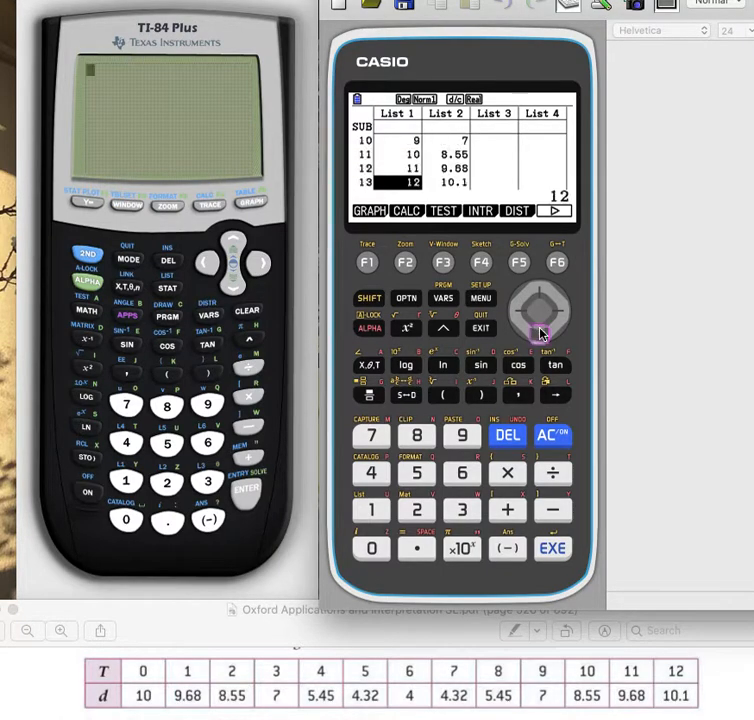
{"action": "left_click", "coordinate": [540, 331]}
{"action": "left_click", "coordinate": [540, 331]}
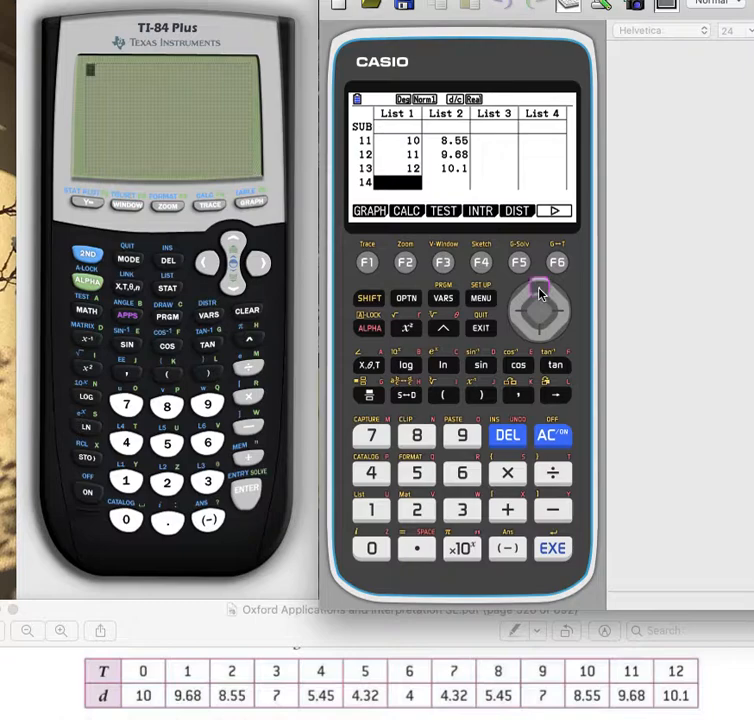
{"action": "left_click", "coordinate": [540, 290]}
{"action": "left_click", "coordinate": [540, 290]}
{"action": "left_click", "coordinate": [540, 290]}
{"action": "left_click", "coordinate": [540, 290]}
{"action": "left_click", "coordinate": [540, 290]}
{"action": "left_click", "coordinate": [540, 290]}
{"action": "left_click", "coordinate": [540, 290]}
{"action": "left_click", "coordinate": [540, 290]}
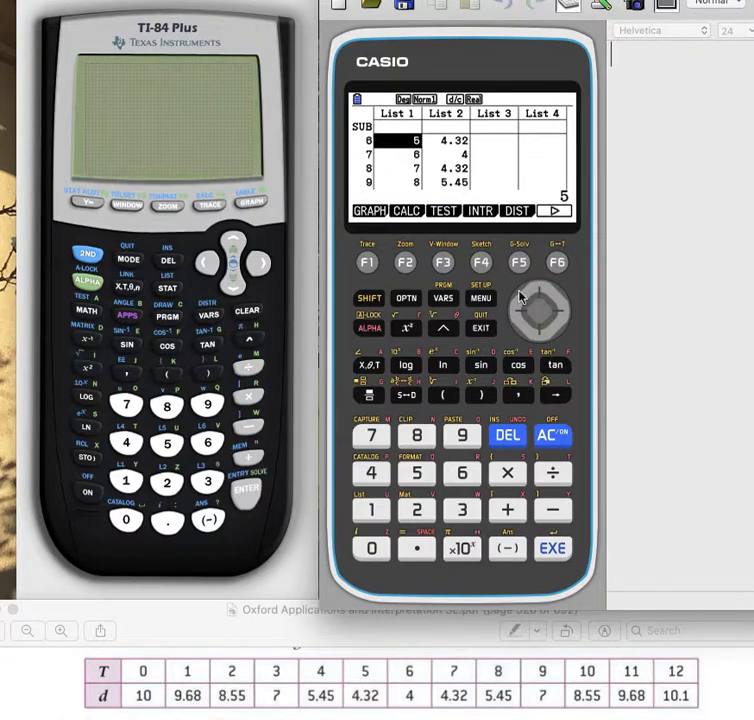
{"action": "left_click", "coordinate": [368, 263]}
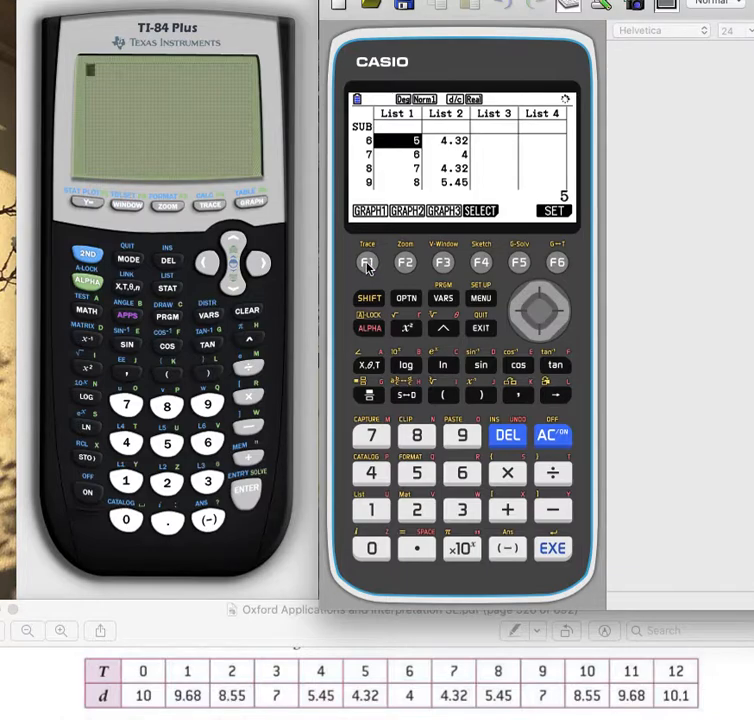
{"action": "left_click", "coordinate": [368, 263]}
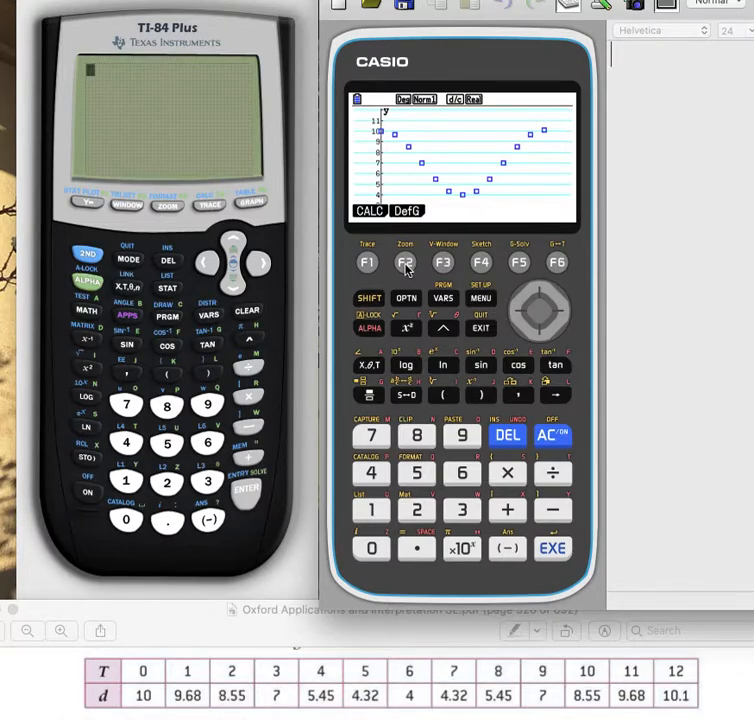
- Define Y1 as 3cos(30x)+7 on the Casio and draw it over the scatter plot
{"action": "left_click", "coordinate": [405, 263]}
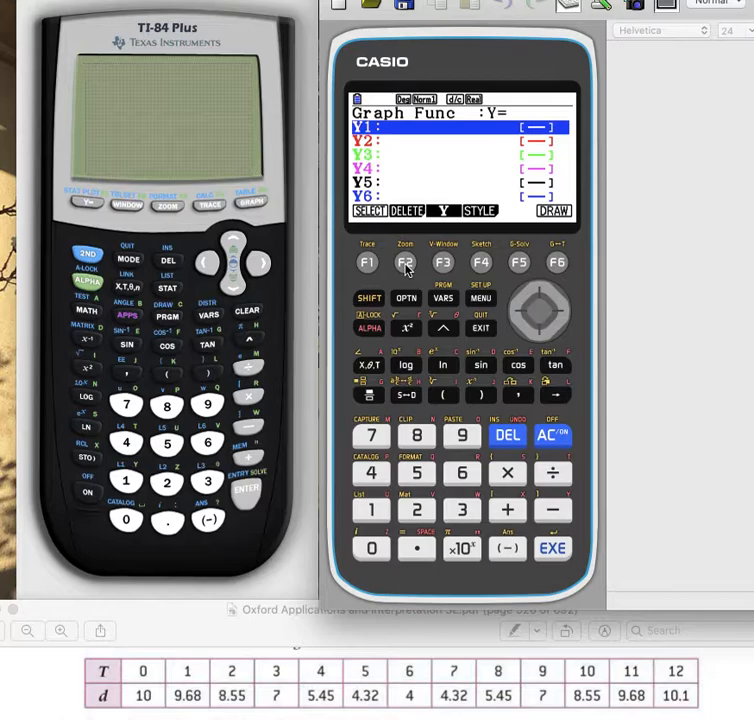
{"action": "left_click", "coordinate": [462, 510]}
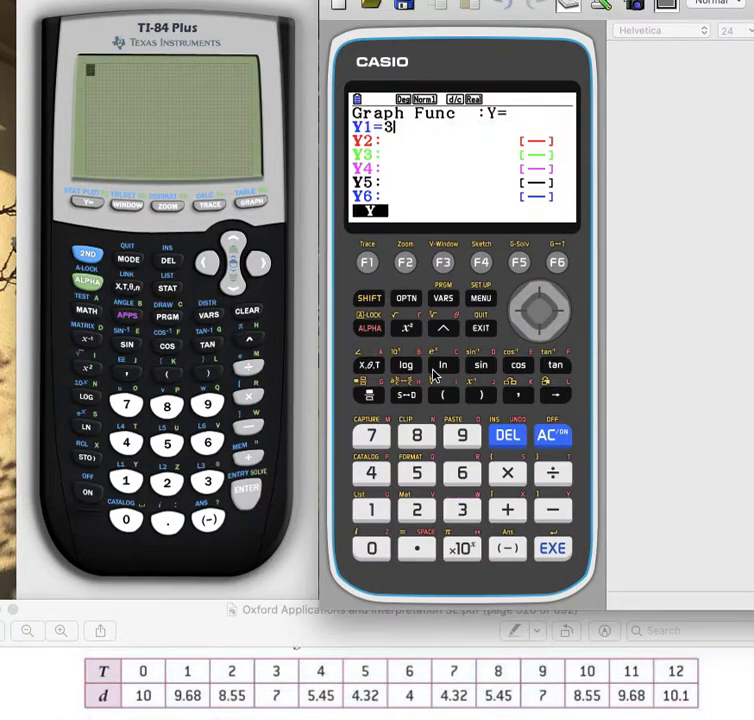
{"action": "left_click", "coordinate": [519, 367]}
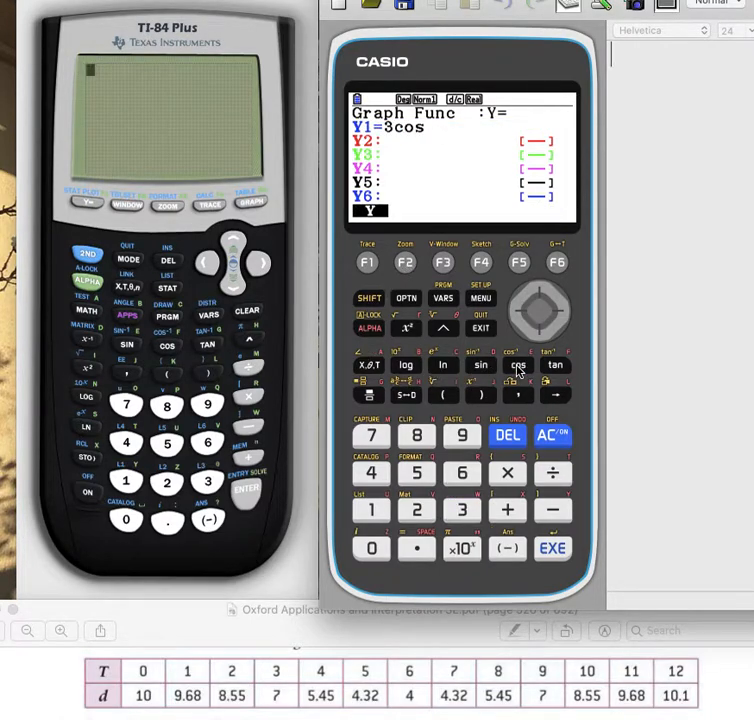
{"action": "left_click", "coordinate": [443, 396]}
{"action": "left_click", "coordinate": [462, 510]}
{"action": "left_click", "coordinate": [371, 548]}
{"action": "left_click", "coordinate": [369, 365]}
{"action": "left_click", "coordinate": [486, 401]}
{"action": "left_click", "coordinate": [507, 510]}
{"action": "left_click", "coordinate": [367, 433]}
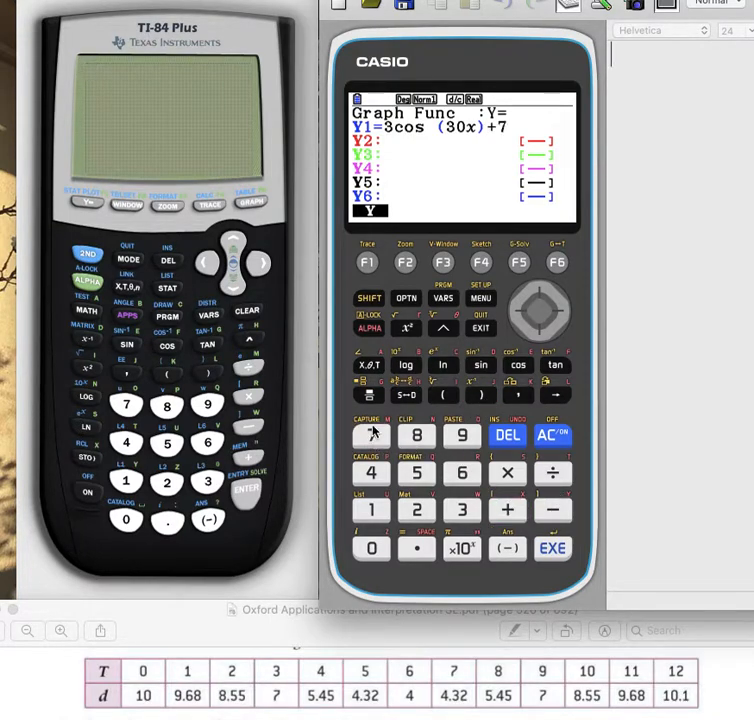
{"action": "left_click", "coordinate": [545, 540]}
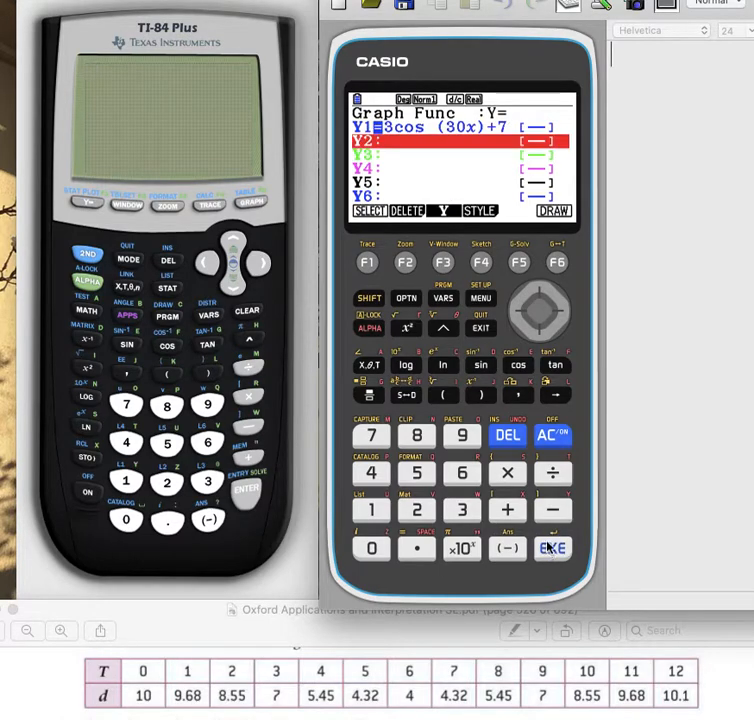
{"action": "left_click", "coordinate": [558, 262]}
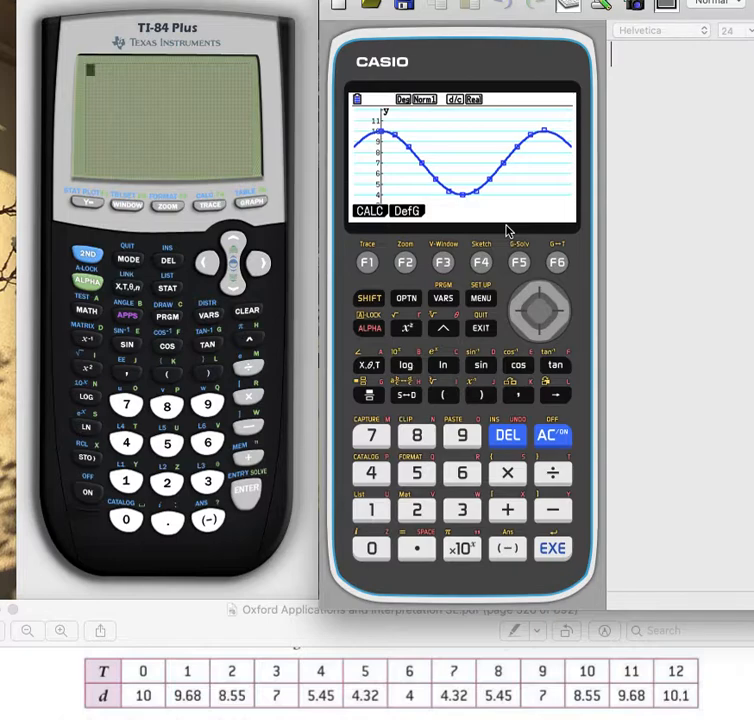
- Switch to the TI-84 Plus and view the data stored in lists L1 and L2
{"action": "left_click", "coordinate": [231, 31]}
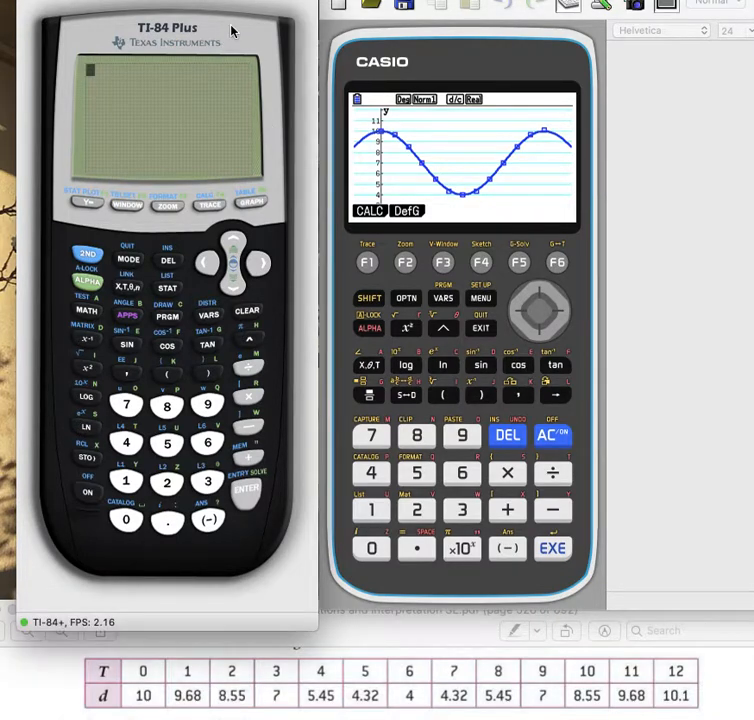
{"action": "left_click", "coordinate": [168, 289]}
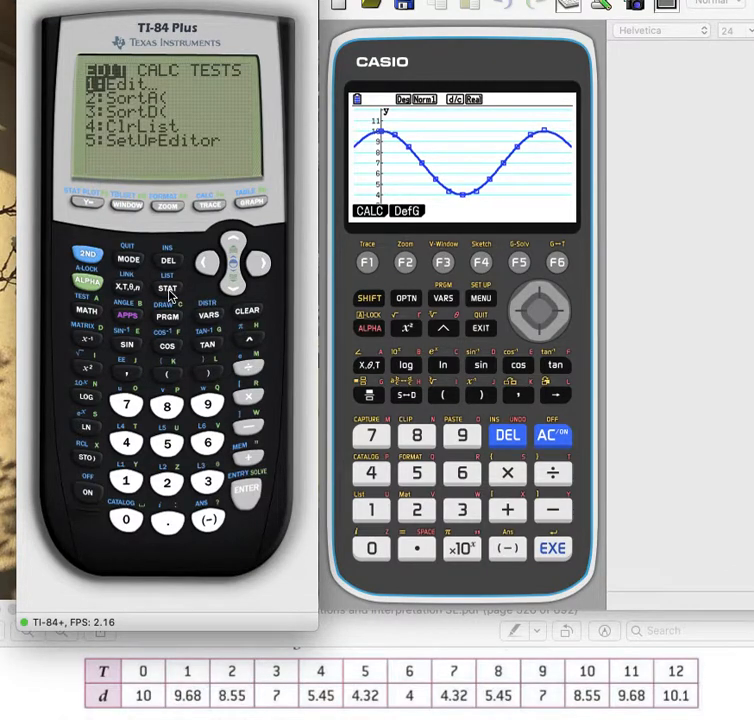
{"action": "left_click", "coordinate": [246, 500]}
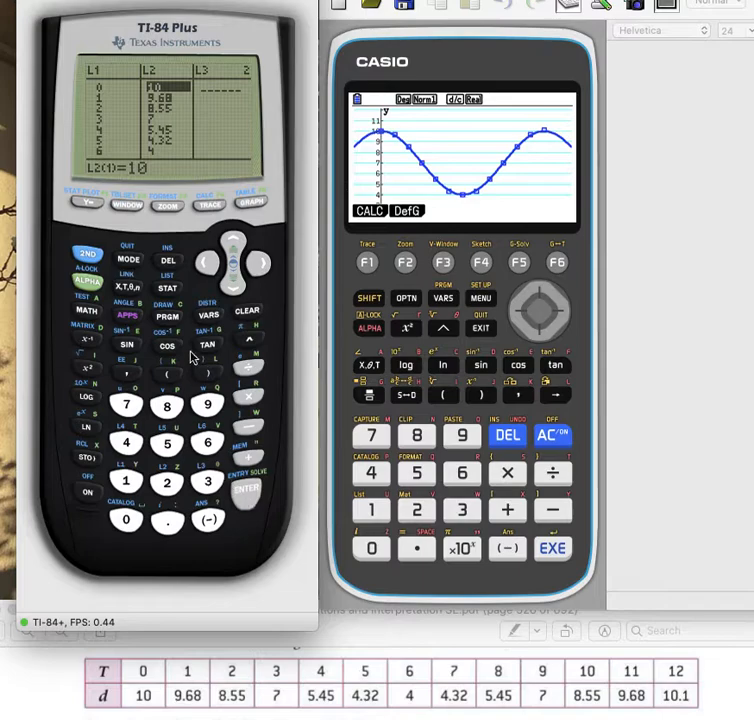
{"action": "left_click", "coordinate": [167, 292]}
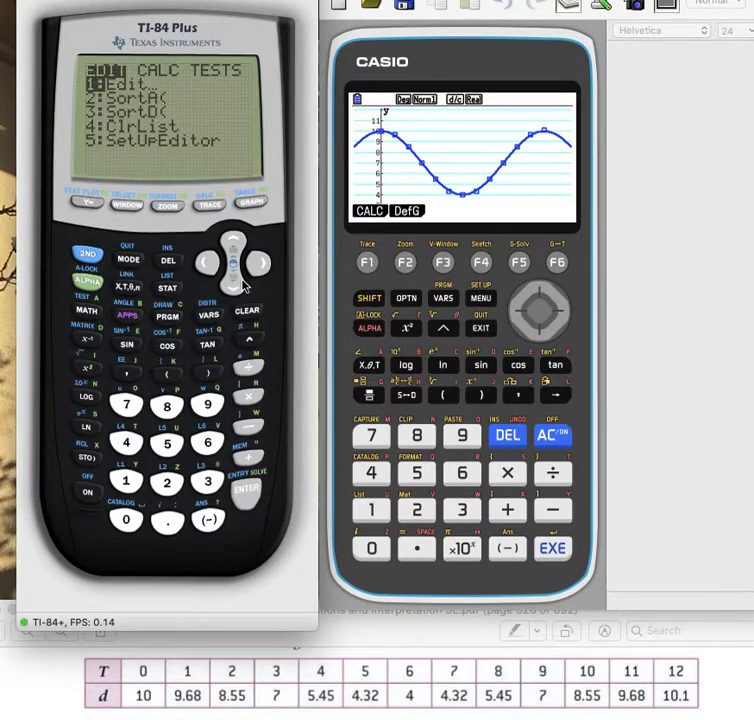
{"action": "left_click", "coordinate": [257, 264]}
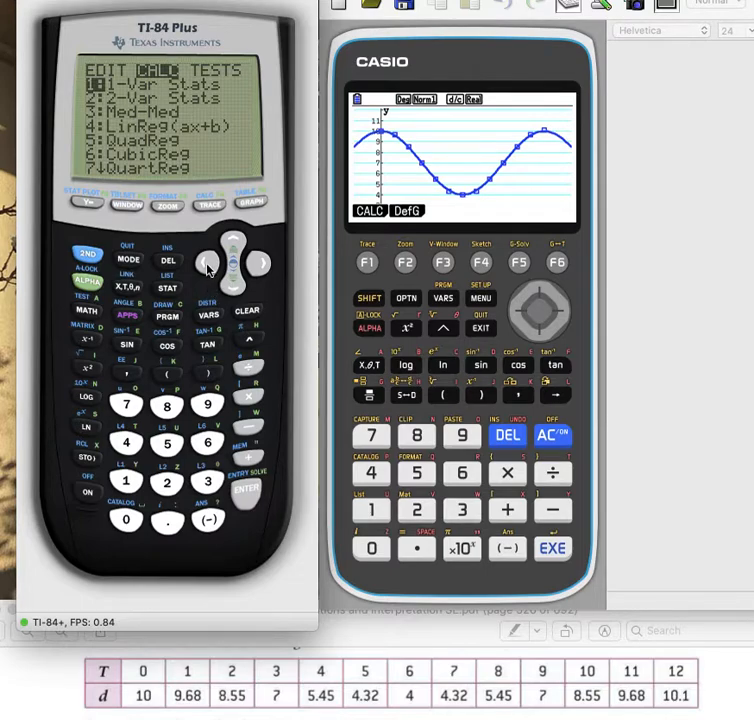
{"action": "left_click", "coordinate": [166, 290]}
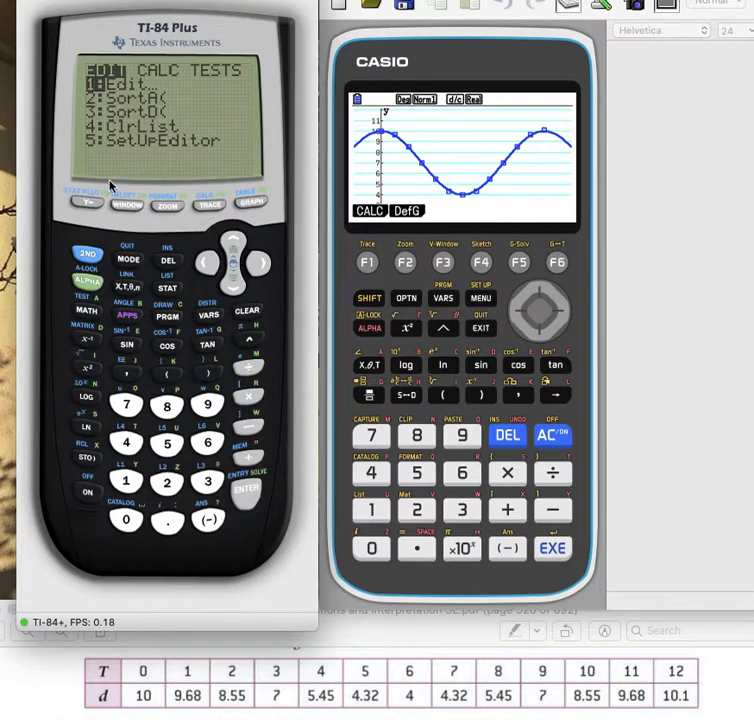
- Turn on Plot1 on the TI-84 as a scatter plot with L1 as Xlist and L2 as Ylist
{"action": "left_click", "coordinate": [88, 257]}
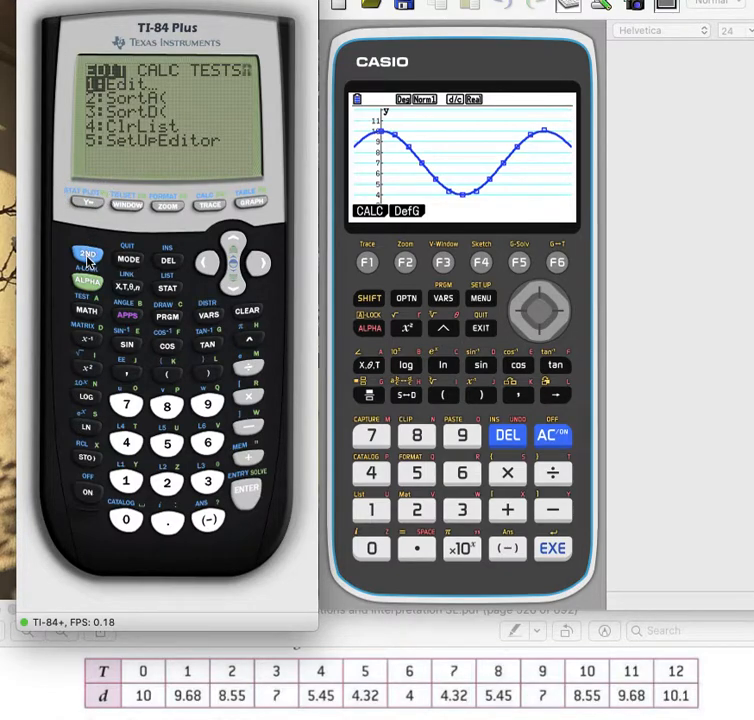
{"action": "left_click", "coordinate": [87, 205]}
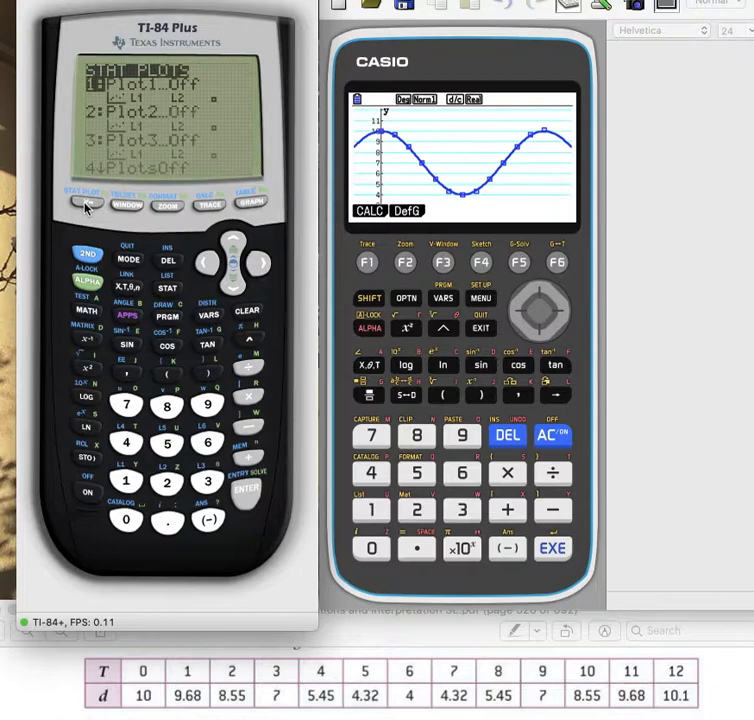
{"action": "left_click", "coordinate": [243, 497]}
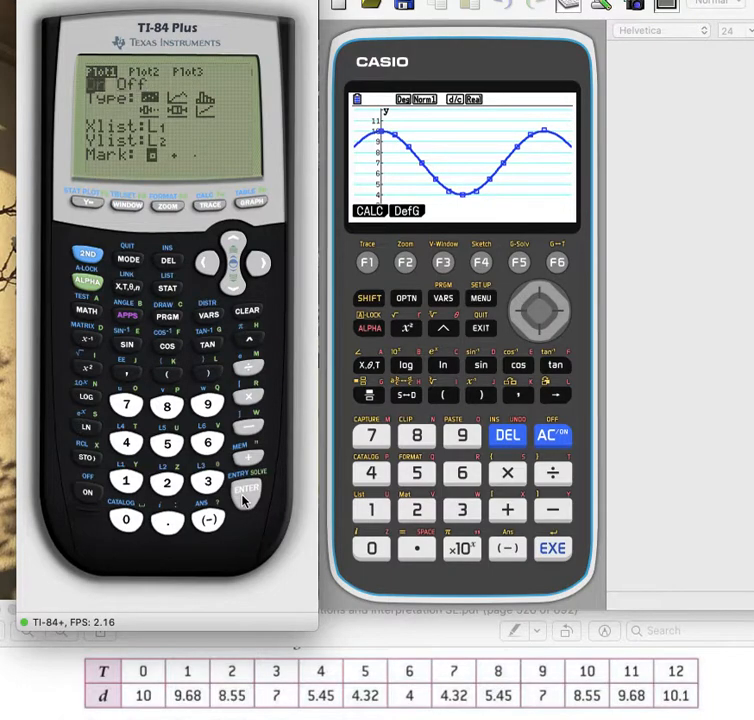
{"action": "left_click", "coordinate": [245, 290]}
{"action": "left_click", "coordinate": [260, 269]}
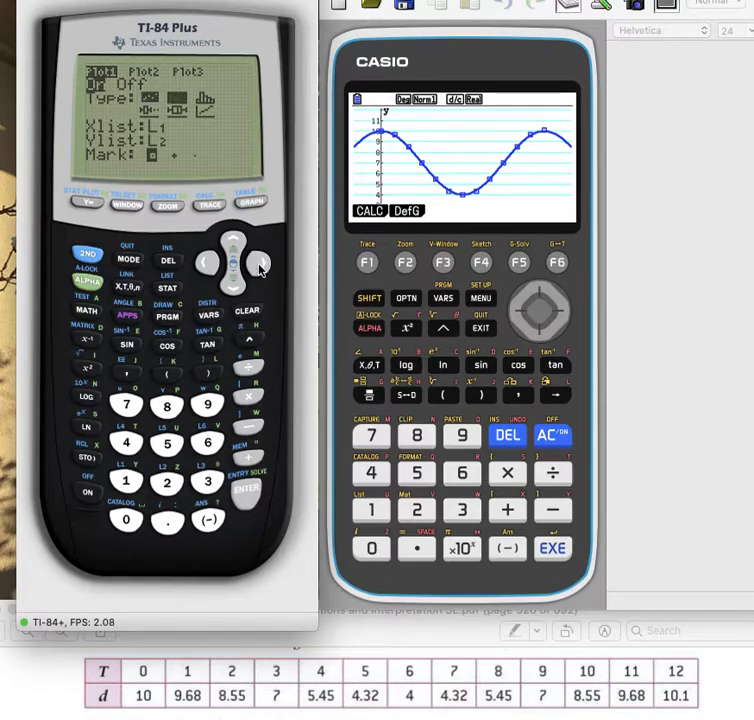
{"action": "left_click", "coordinate": [260, 269]}
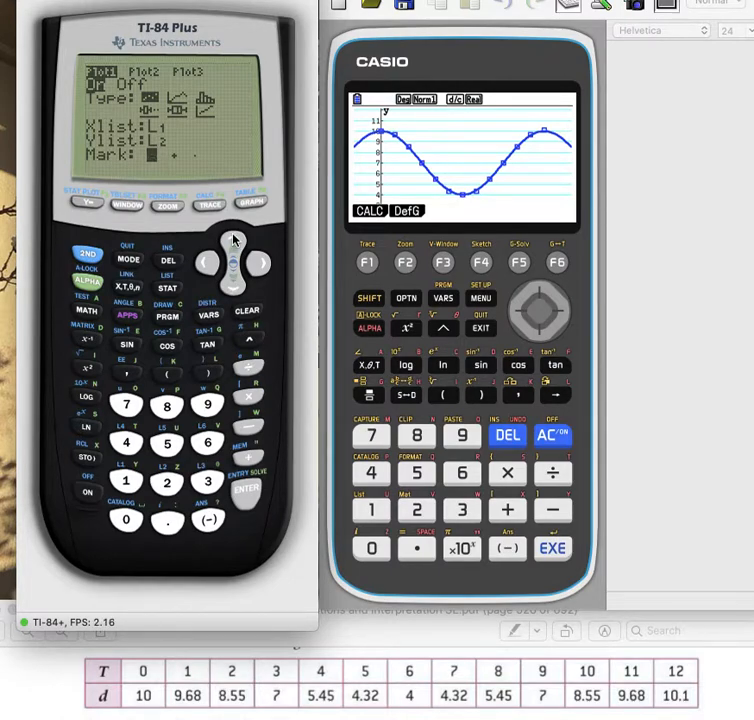
- Set the TI-84 graph window to Xmin 0, Xmax 12, Ymin 2 and Ymax 12, and graph the scatter plot
{"action": "left_click", "coordinate": [129, 207]}
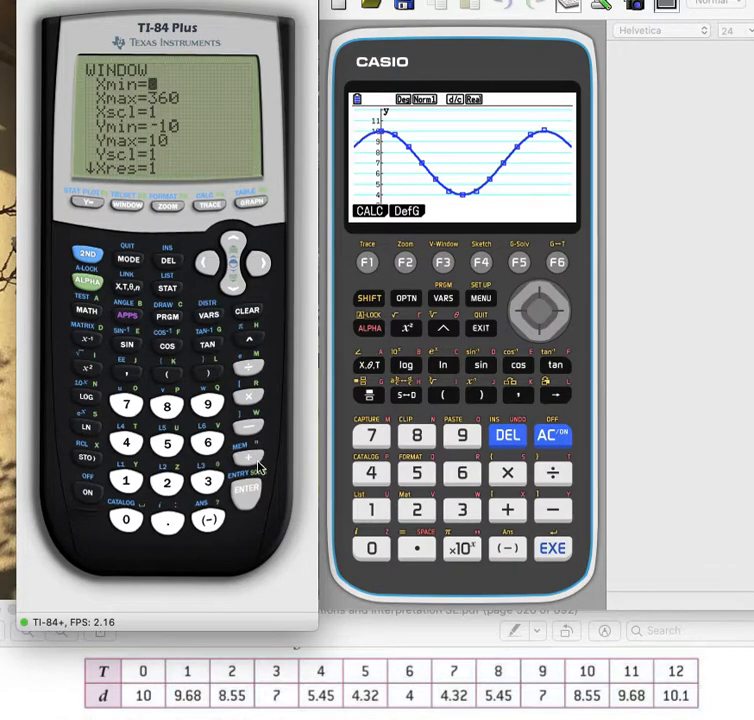
{"action": "left_click", "coordinate": [247, 505]}
{"action": "left_click", "coordinate": [126, 482]}
{"action": "left_click", "coordinate": [167, 485]}
{"action": "left_click", "coordinate": [247, 491]}
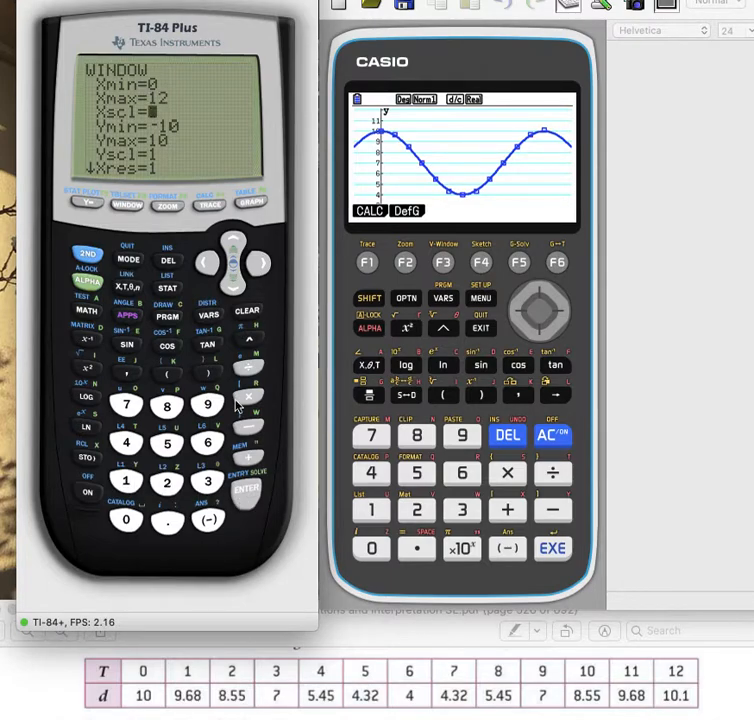
{"action": "left_click", "coordinate": [233, 285]}
{"action": "left_click", "coordinate": [165, 484]}
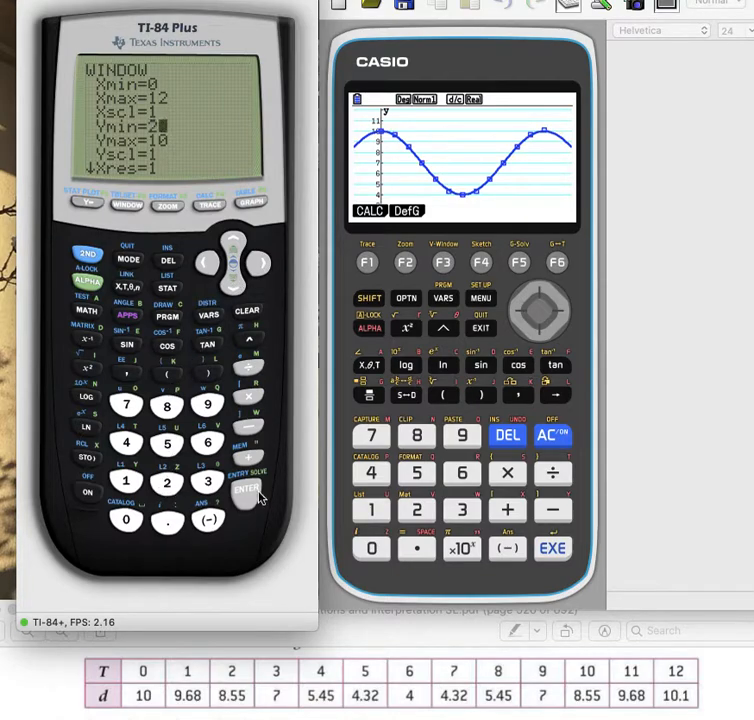
{"action": "left_click", "coordinate": [133, 482]}
{"action": "left_click", "coordinate": [166, 484]}
{"action": "left_click", "coordinate": [237, 496]}
{"action": "left_click", "coordinate": [252, 203]}
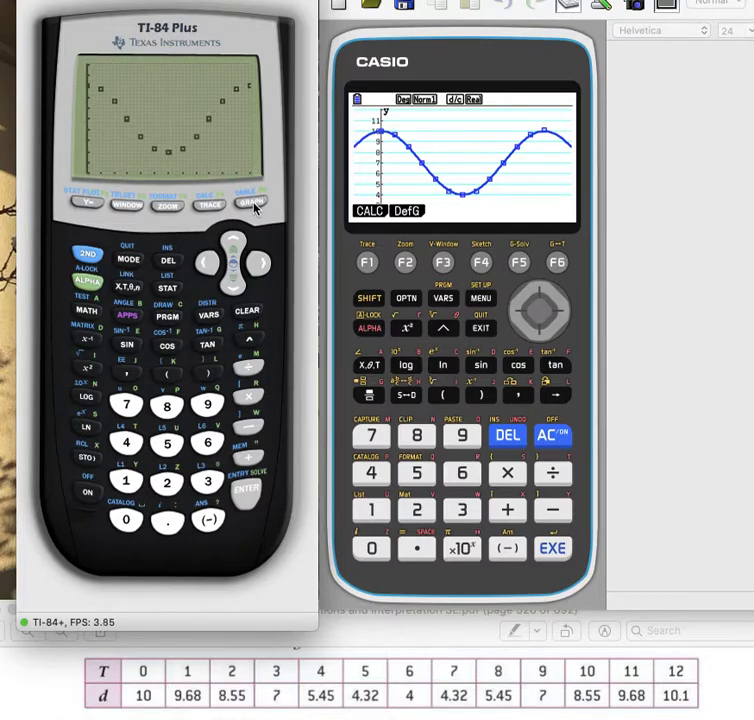
- Define Y1 as 3cos(30X)+7 on the TI-84 and graph it over the scatter plot
{"action": "left_click", "coordinate": [88, 204]}
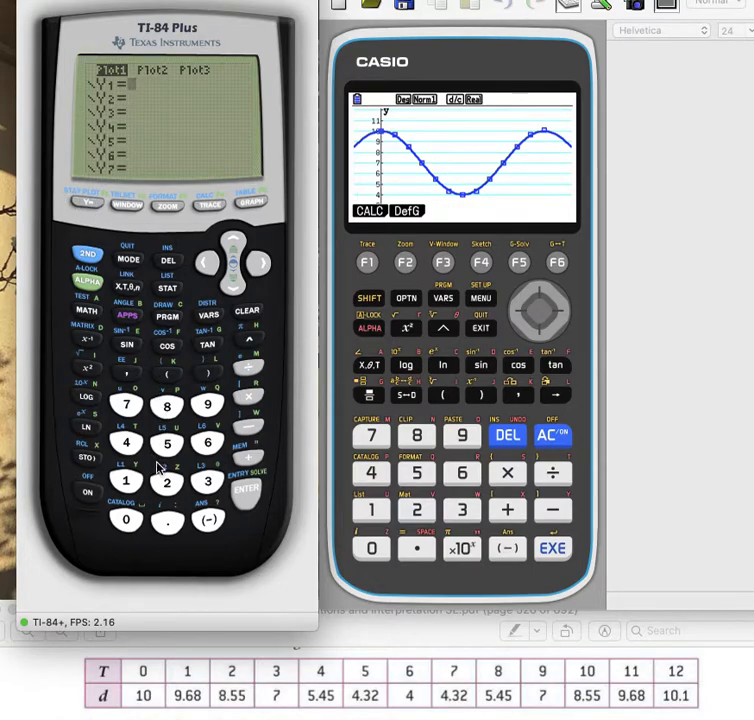
{"action": "left_click", "coordinate": [207, 484]}
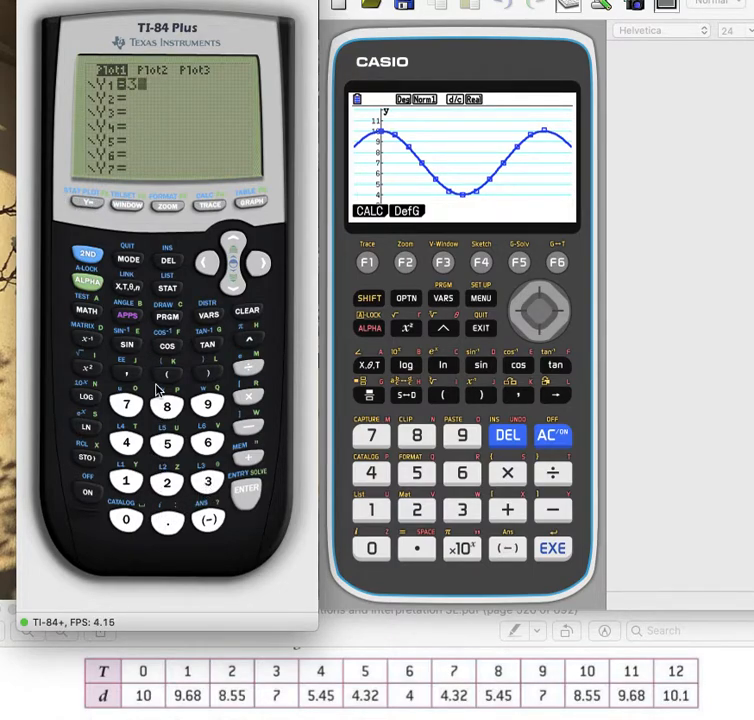
{"action": "left_click", "coordinate": [169, 348]}
{"action": "left_click", "coordinate": [168, 374]}
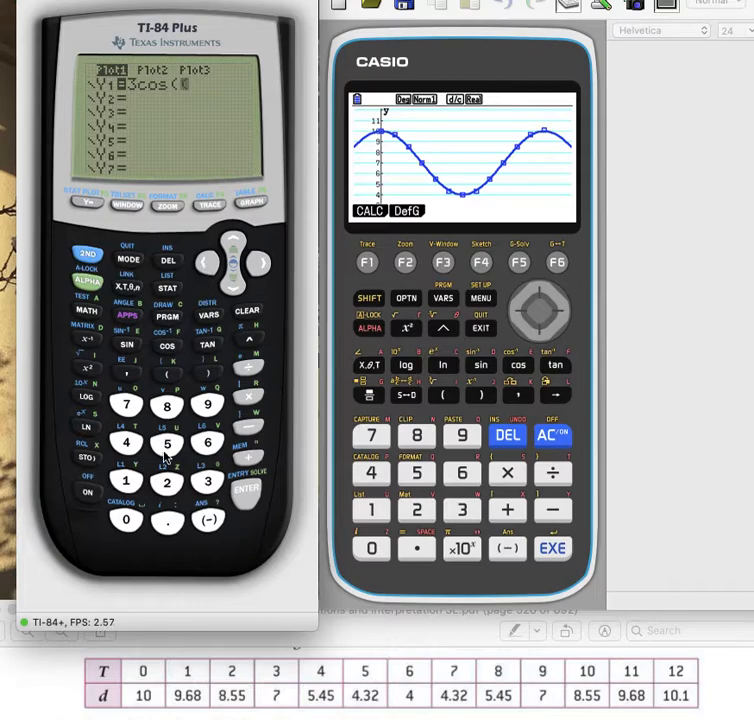
{"action": "left_click", "coordinate": [199, 480]}
{"action": "left_click", "coordinate": [126, 519]}
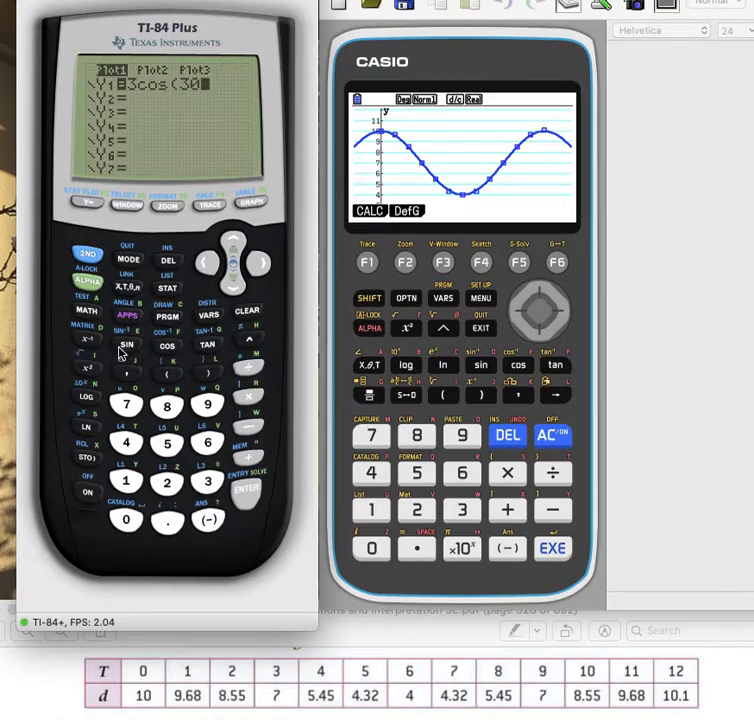
{"action": "left_click", "coordinate": [127, 289]}
{"action": "left_click", "coordinate": [206, 374]}
{"action": "left_click", "coordinate": [248, 457]}
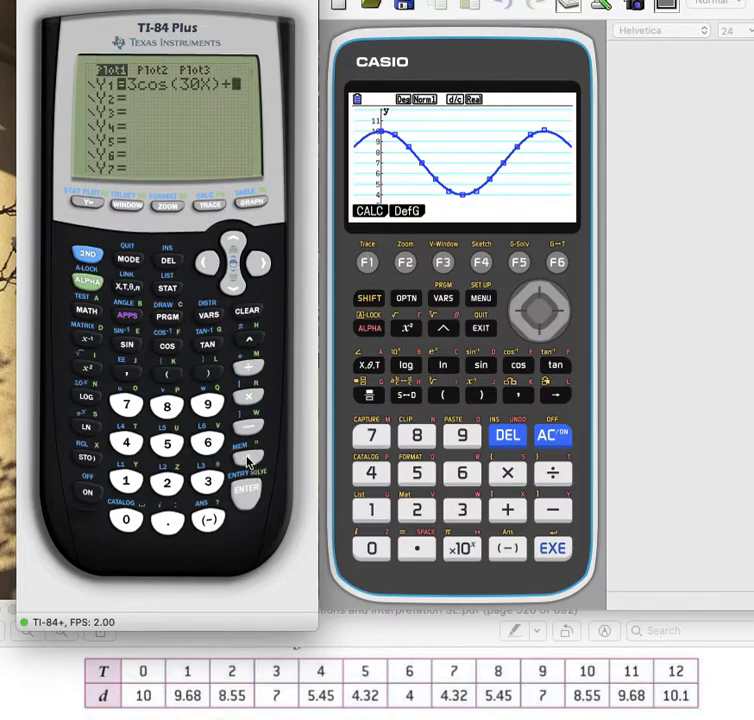
{"action": "left_click", "coordinate": [134, 409]}
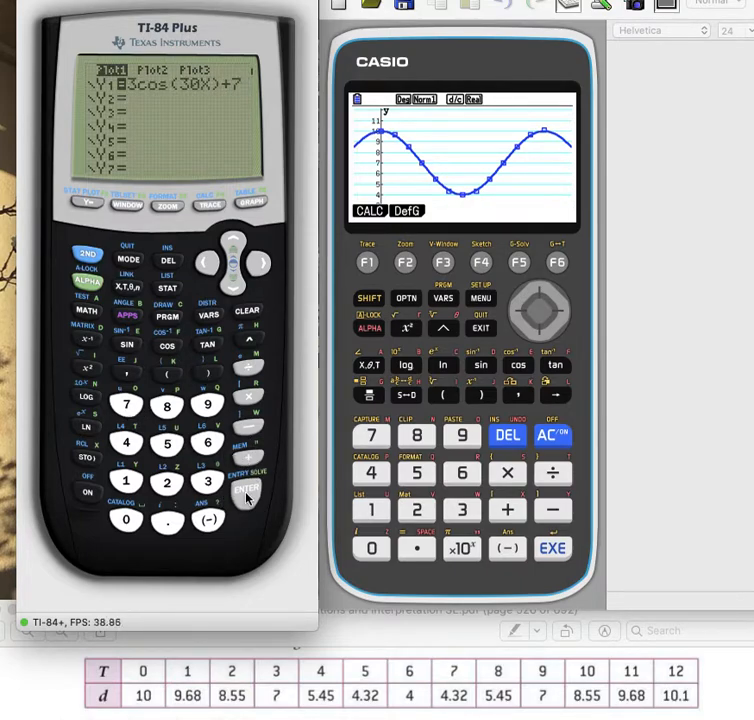
{"action": "left_click", "coordinate": [250, 203]}
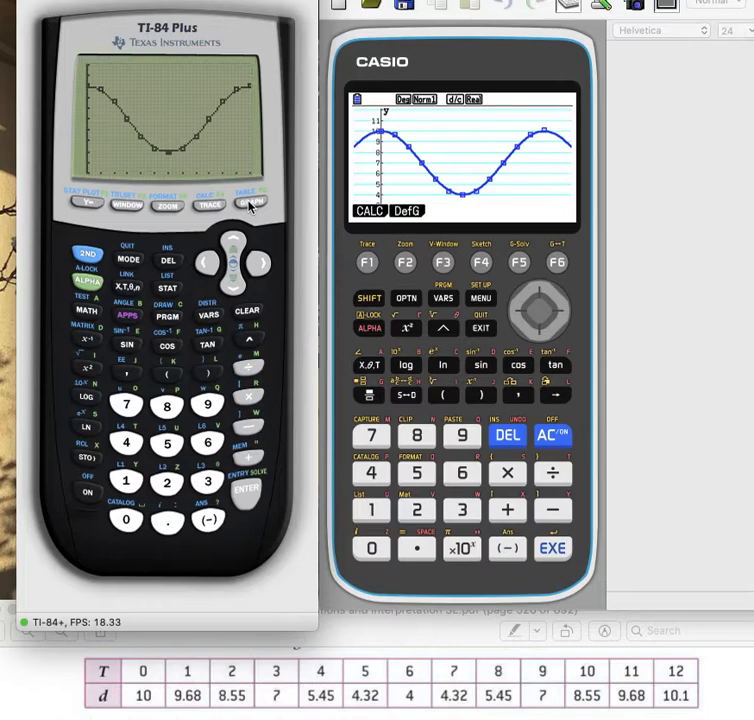
- Turn off Plot1 on the TI-84 and graph only the Y1 function
{"action": "left_click", "coordinate": [88, 205]}
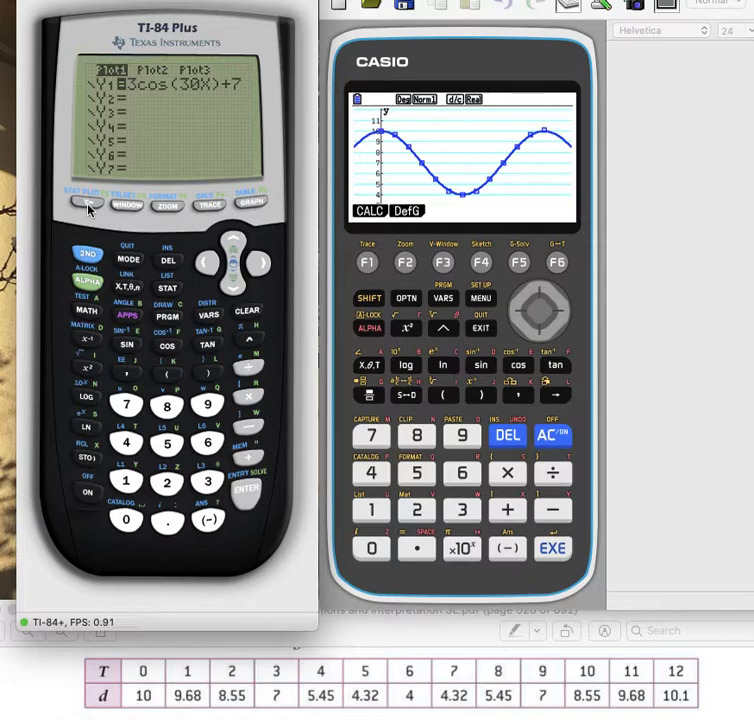
{"action": "left_click", "coordinate": [232, 242]}
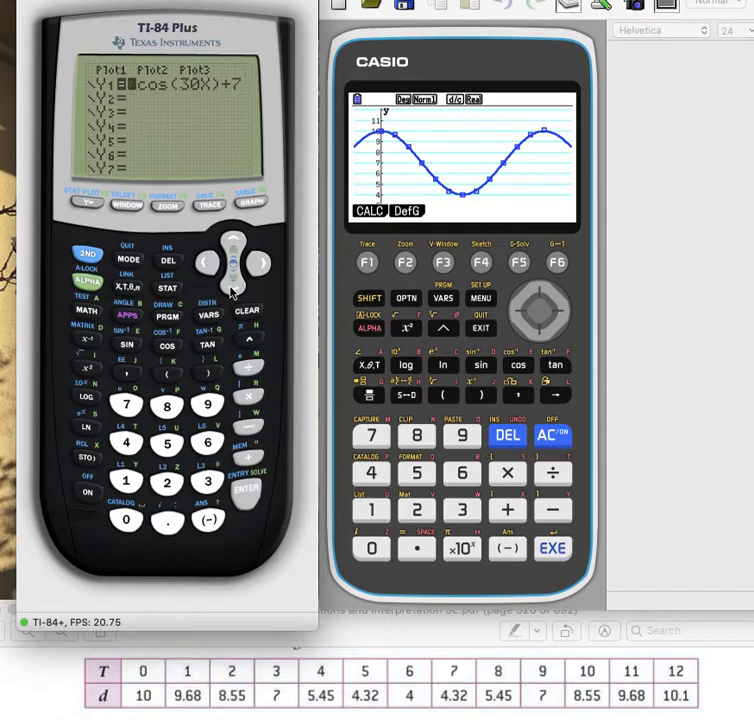
{"action": "left_click", "coordinate": [250, 203]}
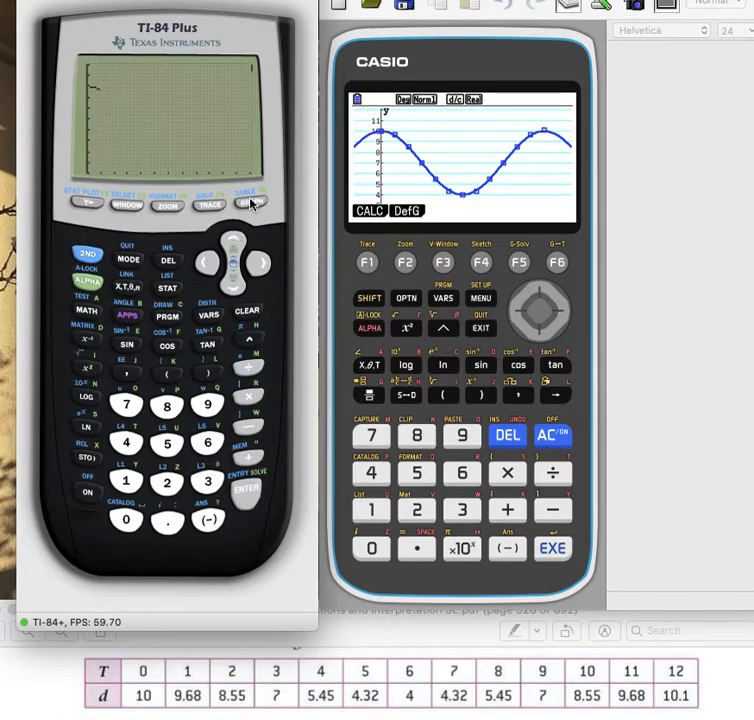